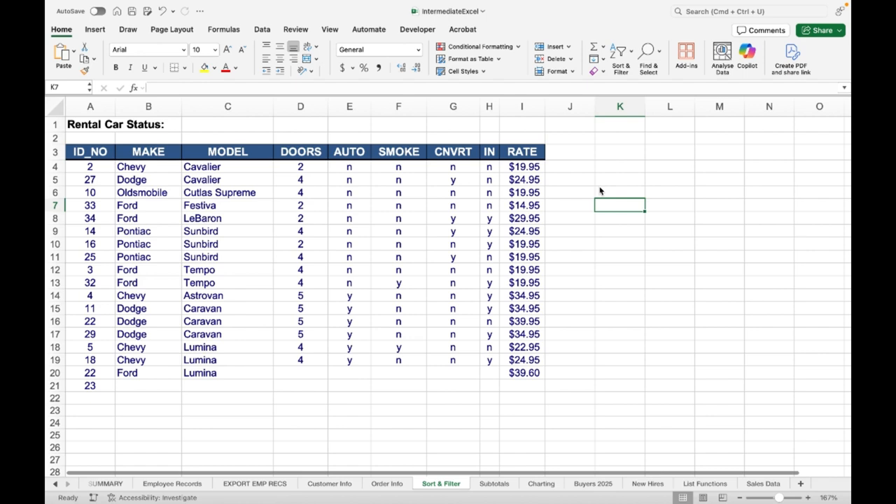
click(137, 170)
click(137, 180)
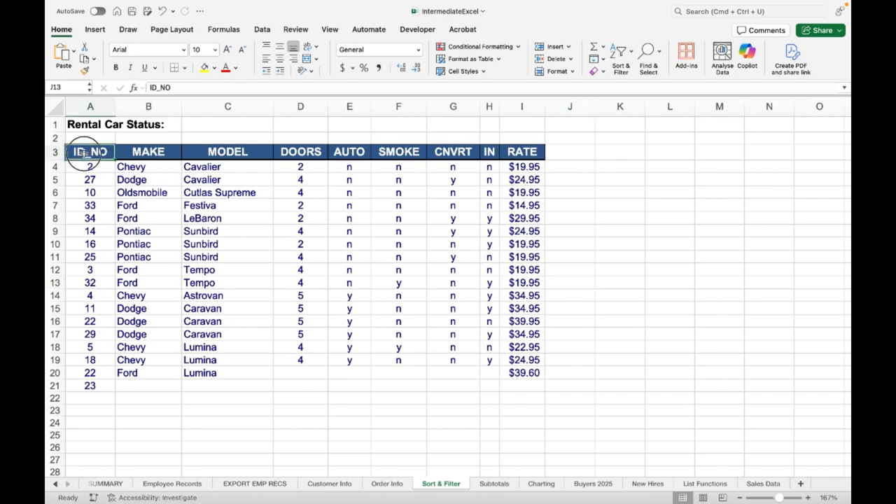
drag(90, 151, 522, 375)
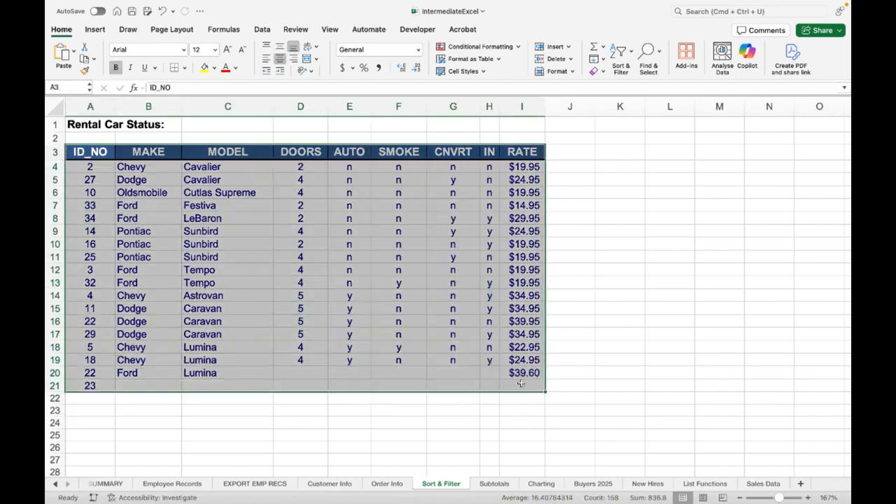
click(587, 378)
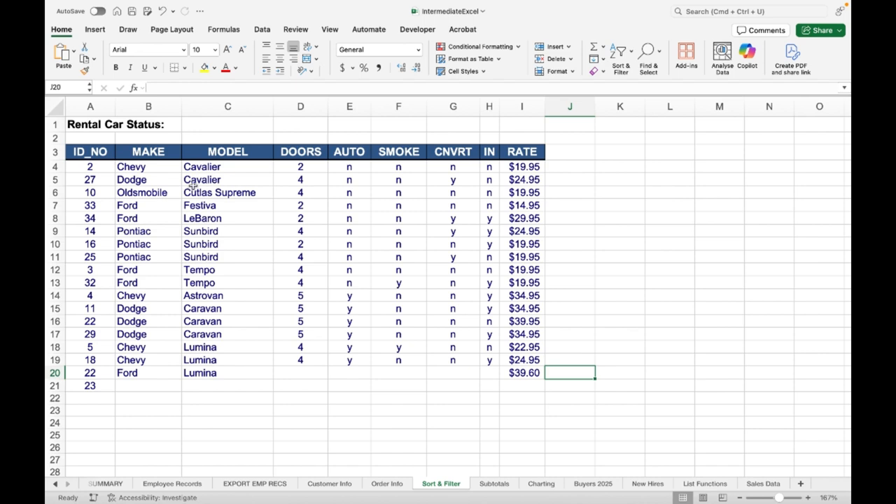
drag(162, 154, 157, 446)
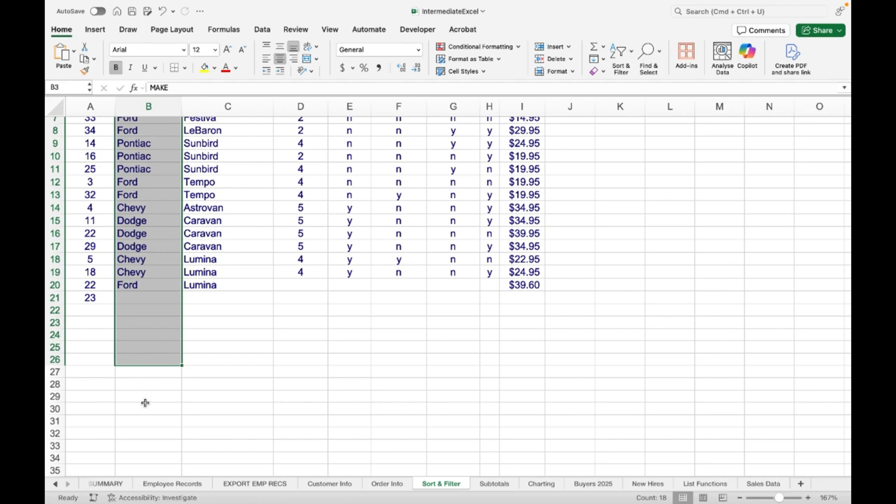
scroll(134, 210, up, 5)
click(158, 210)
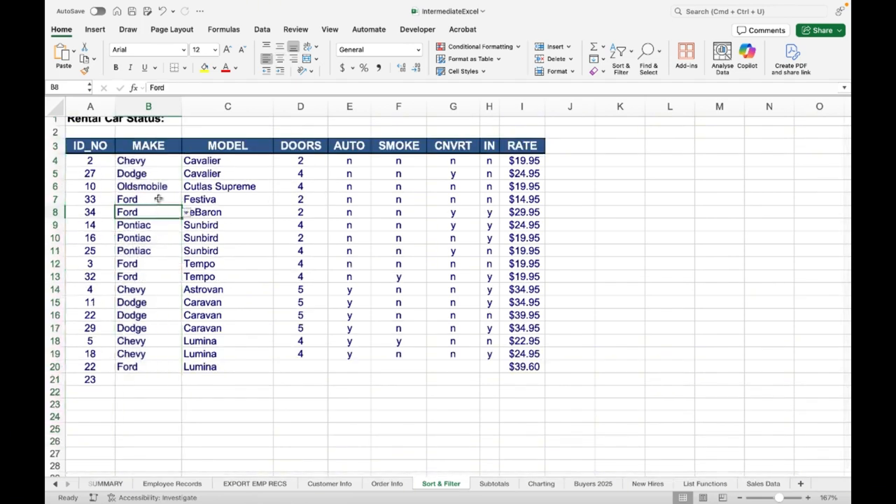
drag(158, 161, 158, 440)
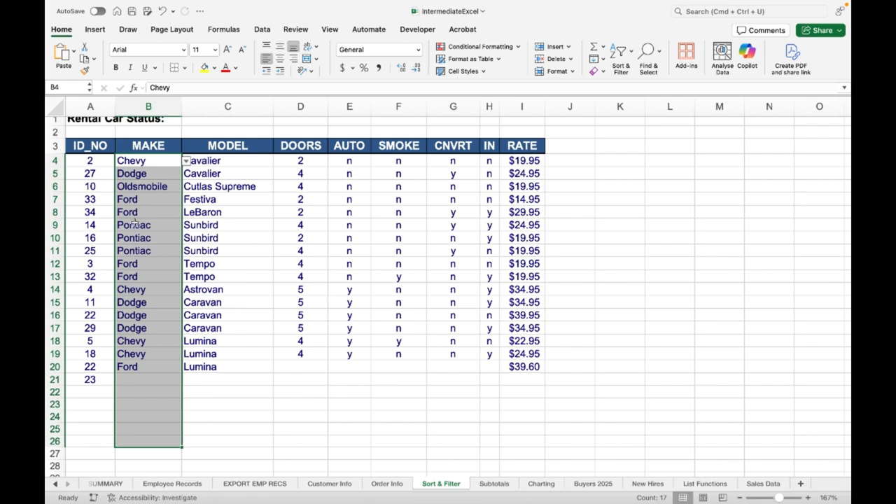
scroll(59, 339, down, 3)
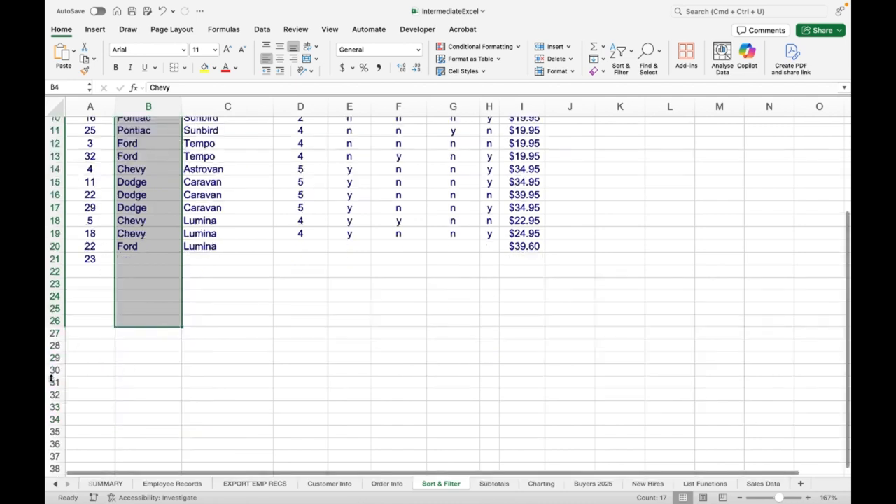
Add a bottom border to cells A30:I30 below the rental car table.
click(96, 371)
key(shift+Right)
key(shift+Right)
key(shift+Right)
key(shift+Right)
key(shift+Right)
key(shift+Right)
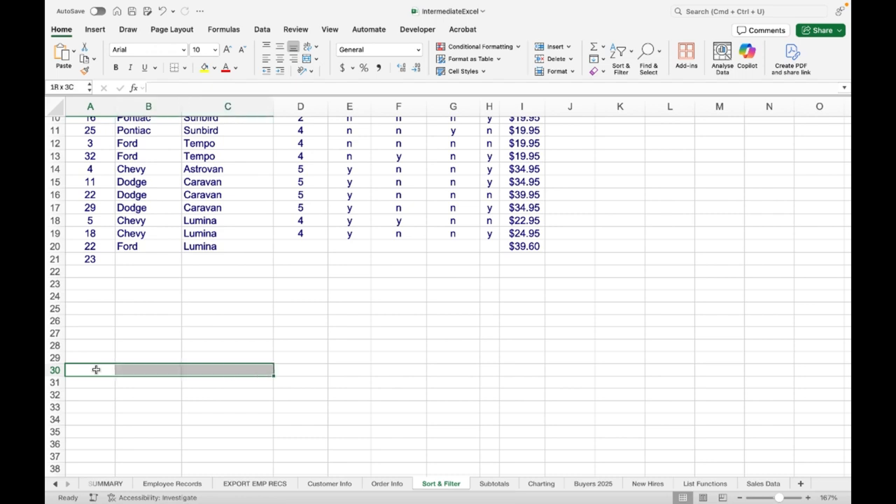
key(shift+Right)
key(shift+Right)
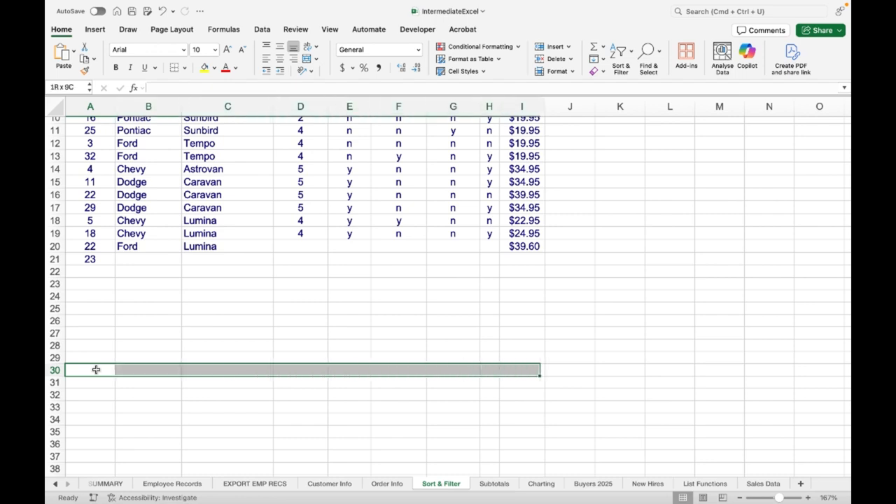
click(258, 292)
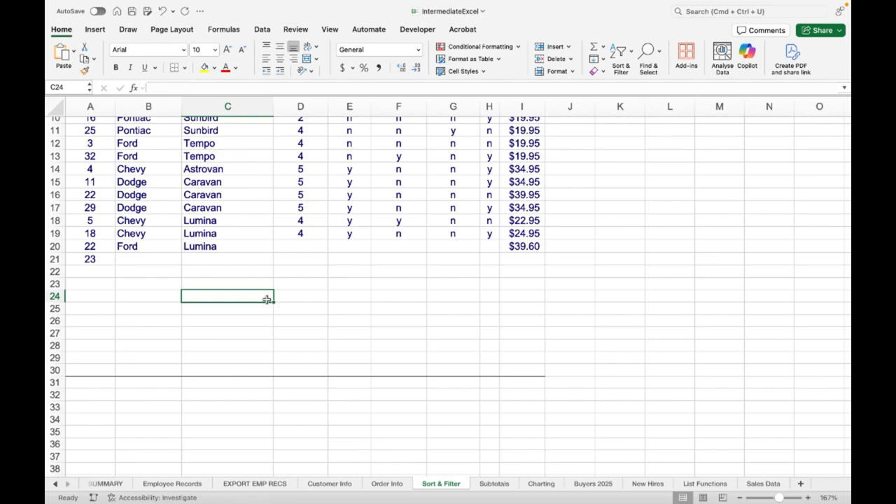
Select the MAKE cells B4:B30 and open the Data Validation settings for them.
scroll(262, 294, down, 1)
scroll(278, 386, up, 5)
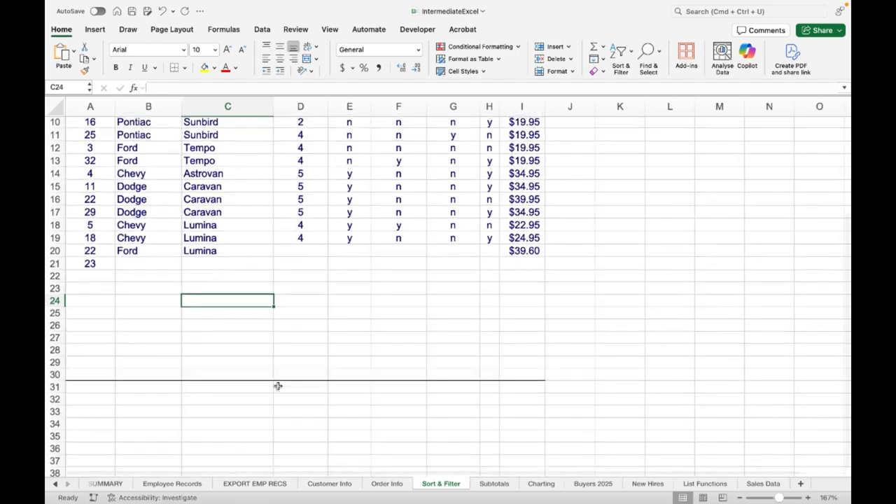
click(139, 159)
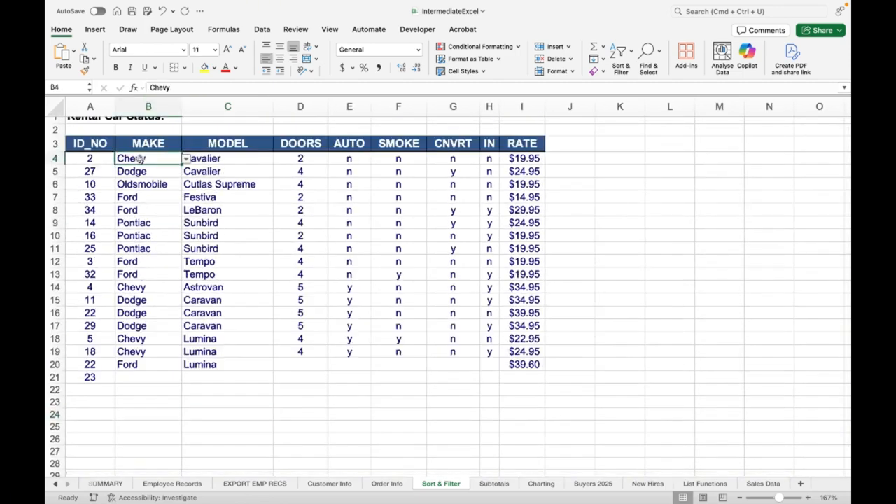
scroll(140, 231, down, 5)
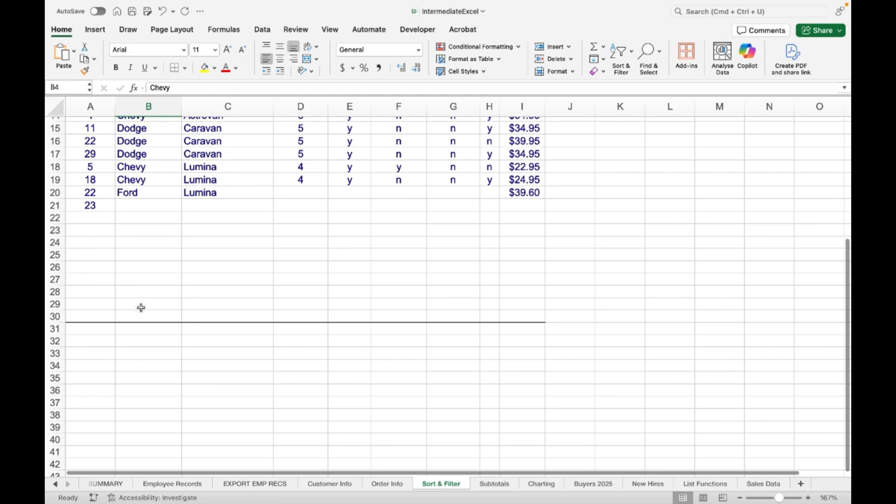
shift+click(140, 315)
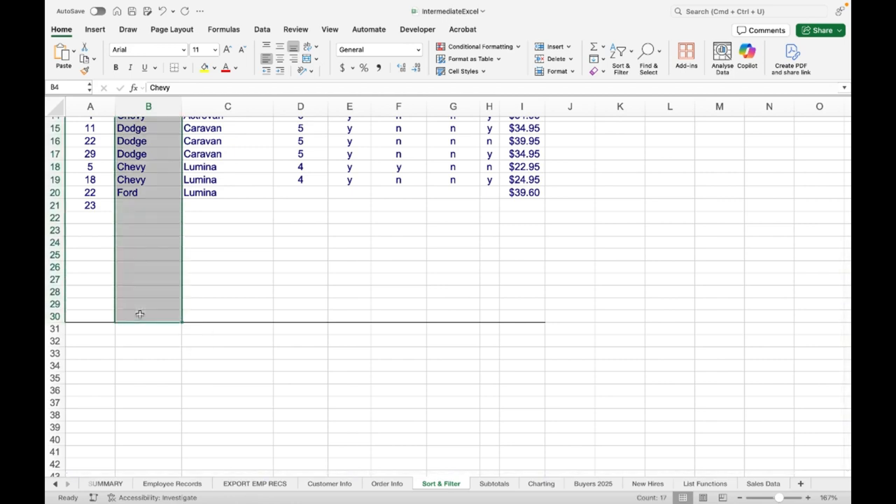
scroll(141, 315, up, 5)
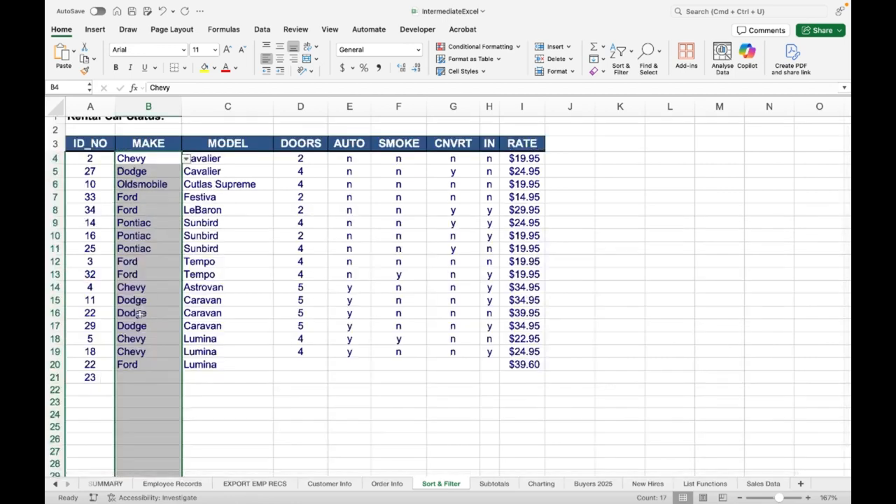
scroll(140, 294, down, 3)
click(262, 29)
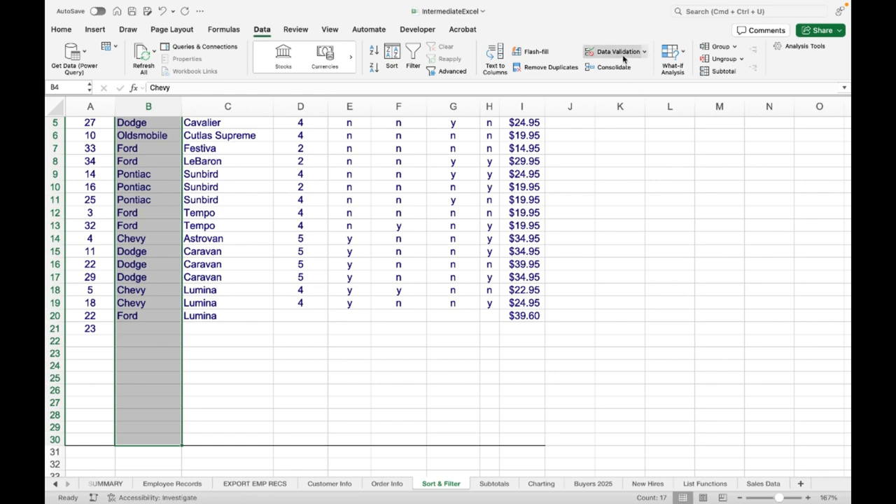
click(644, 51)
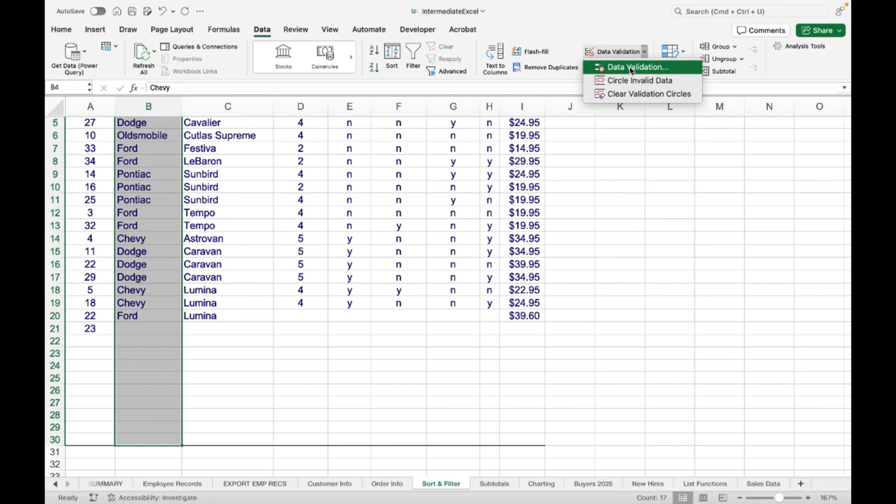
click(631, 68)
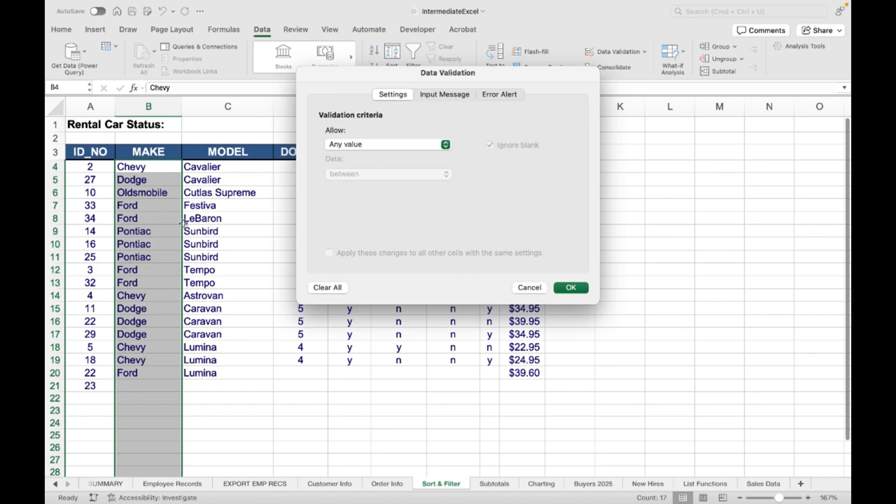
Restrict the selected MAKE cells to a validation list with the source Chevy,Dodge,Oldsmobile,Ford,Pontiac.
click(446, 144)
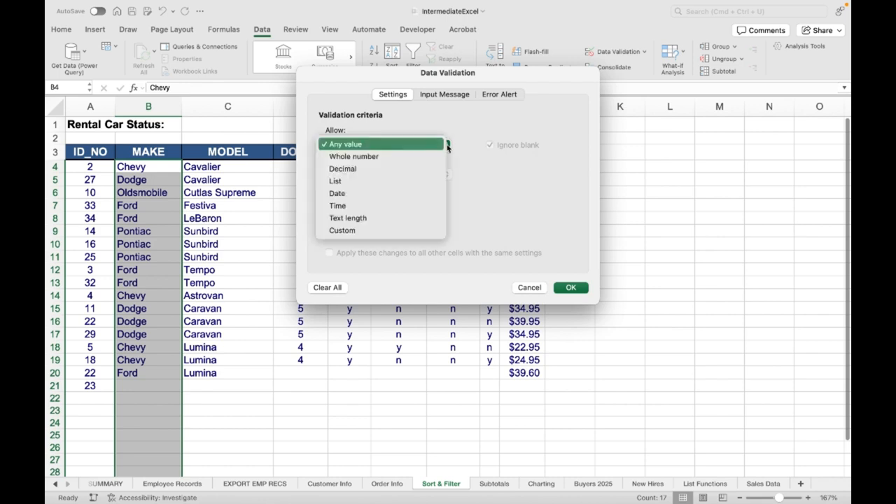
click(390, 181)
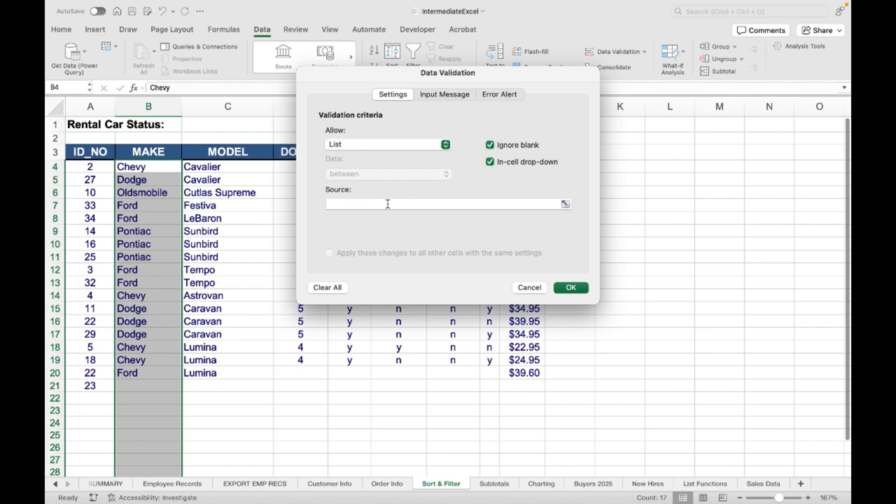
click(387, 203)
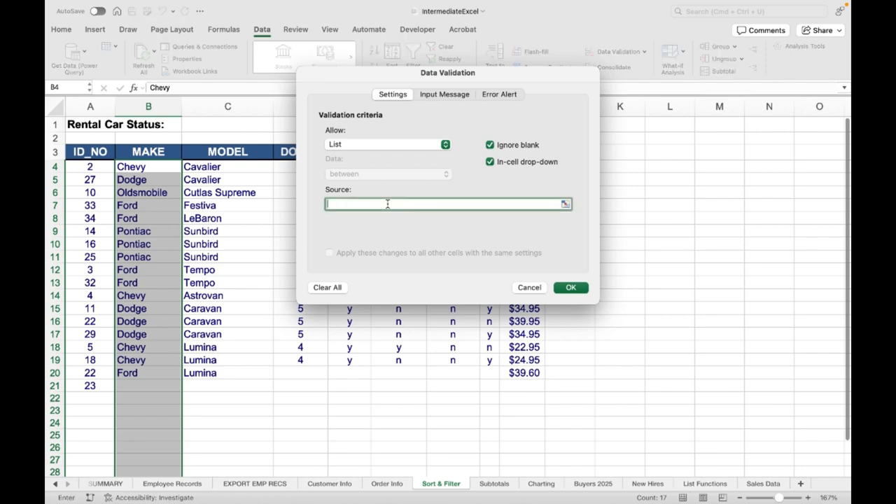
text(Chevy,Dodge,Oldsmobile,Ford,Pontiac)
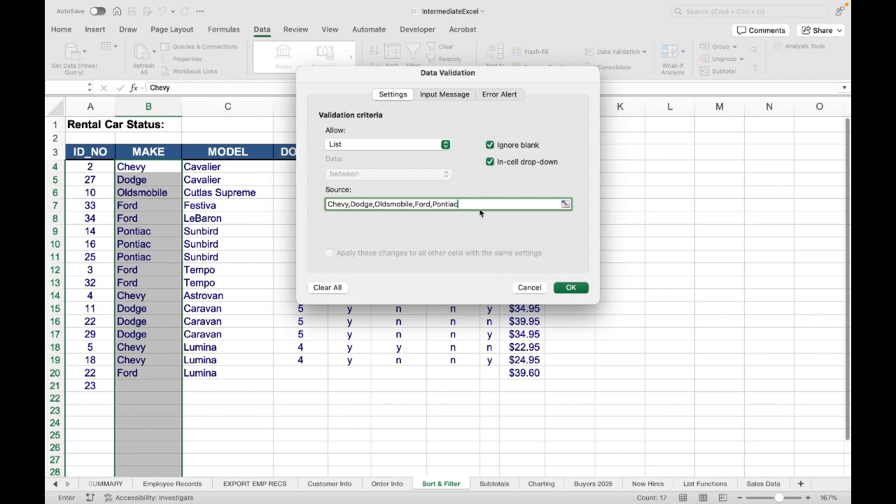
click(565, 287)
Check which cells of the MAKE column offer the in-cell drop-down, both within rows 4 to 30 and below the border line.
scroll(214, 329, down, 3)
scroll(214, 330, up, 2)
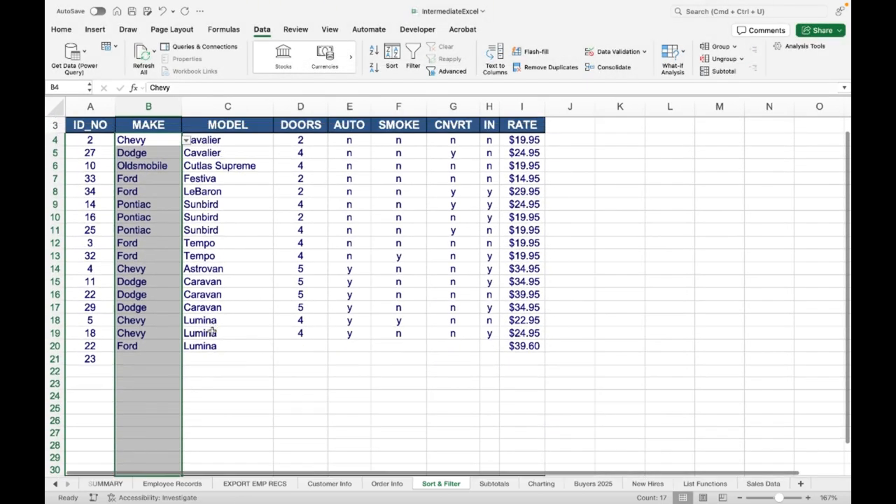
scroll(212, 330, down, 1)
scroll(212, 330, down, 3)
click(161, 344)
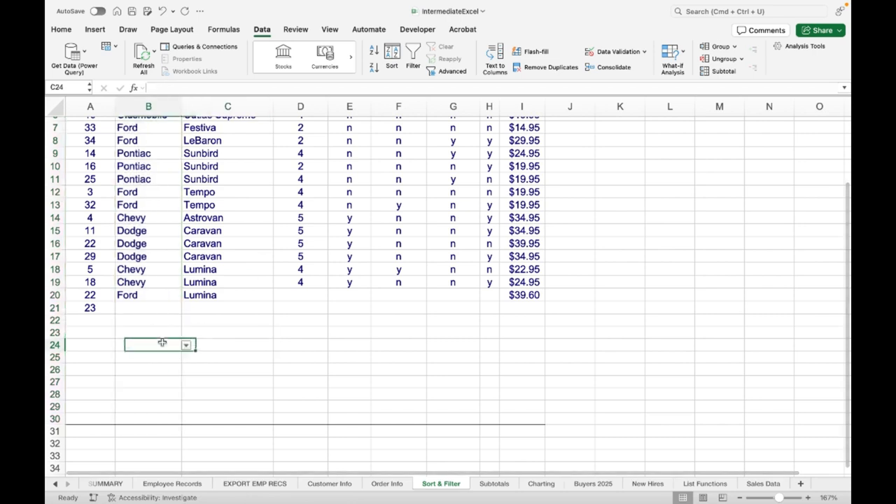
scroll(161, 342, up, 2)
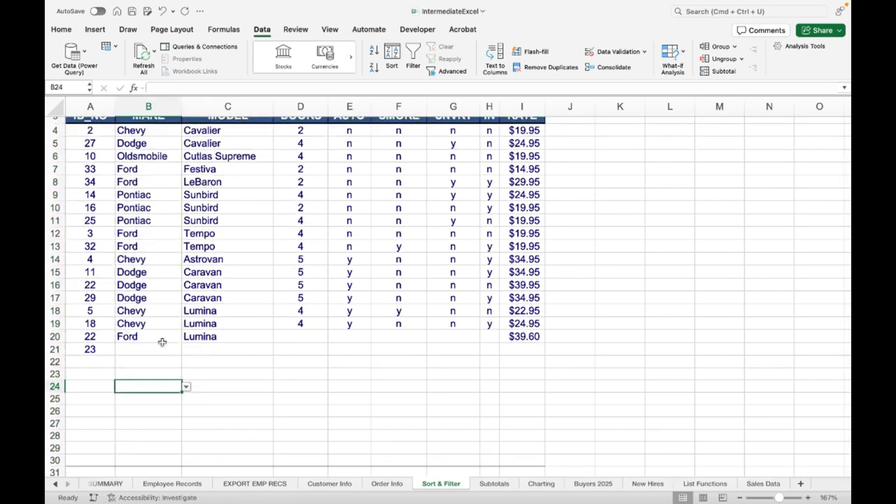
scroll(144, 328, down, 1)
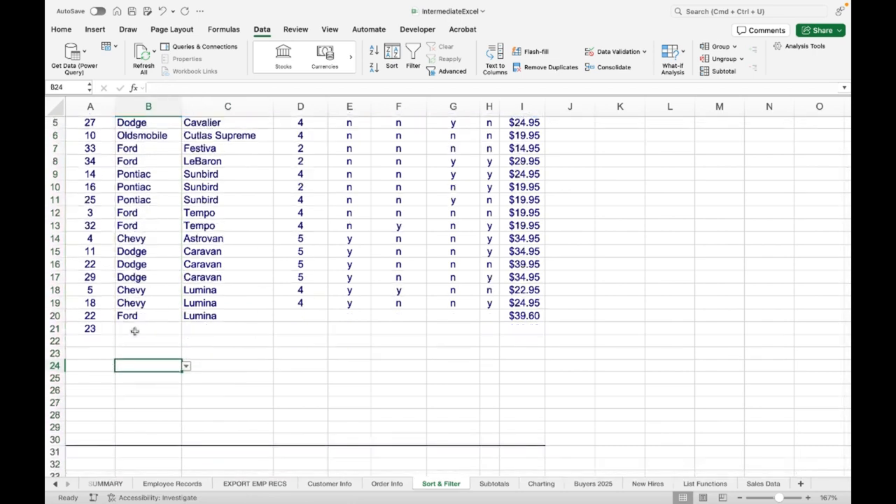
click(134, 330)
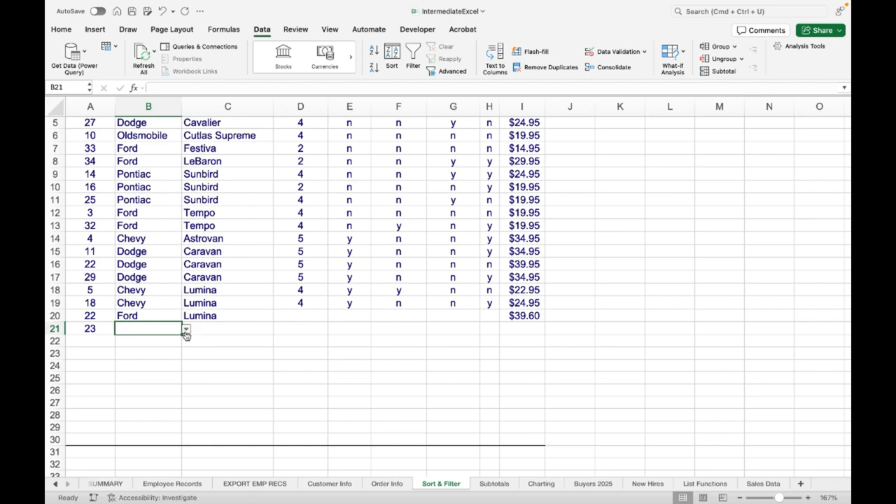
click(146, 425)
scroll(145, 424, down, 1)
click(145, 403)
click(145, 344)
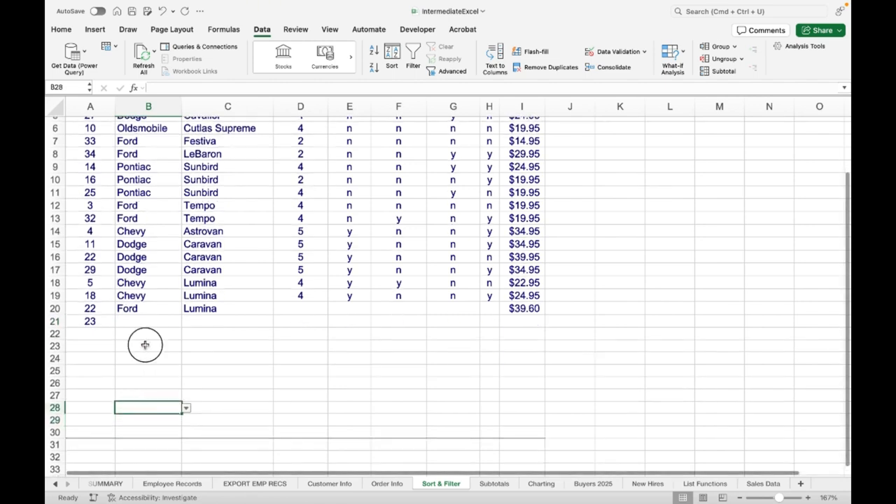
click(142, 394)
click(140, 433)
click(142, 370)
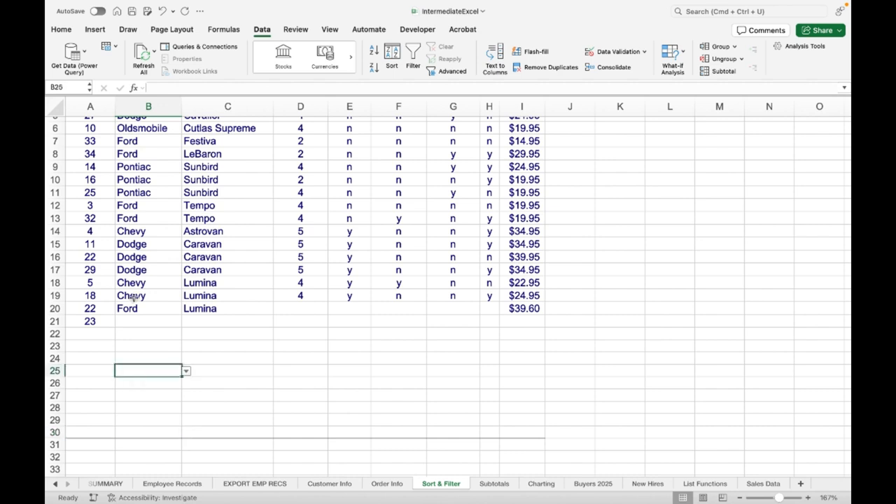
click(134, 297)
click(129, 270)
click(129, 206)
scroll(132, 357, down, 2)
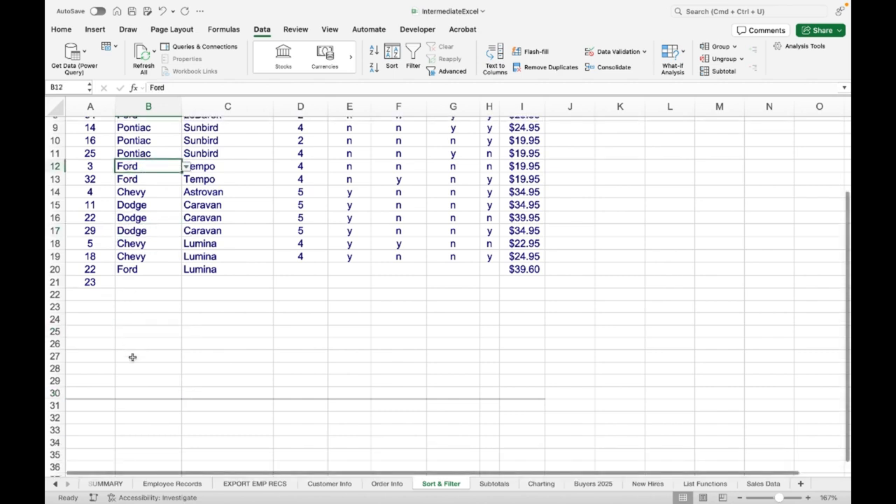
click(138, 405)
click(138, 429)
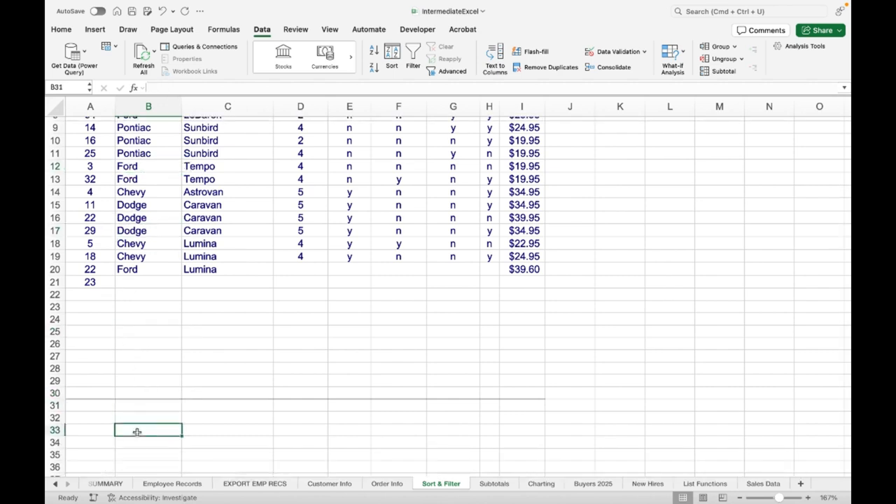
click(138, 451)
click(143, 394)
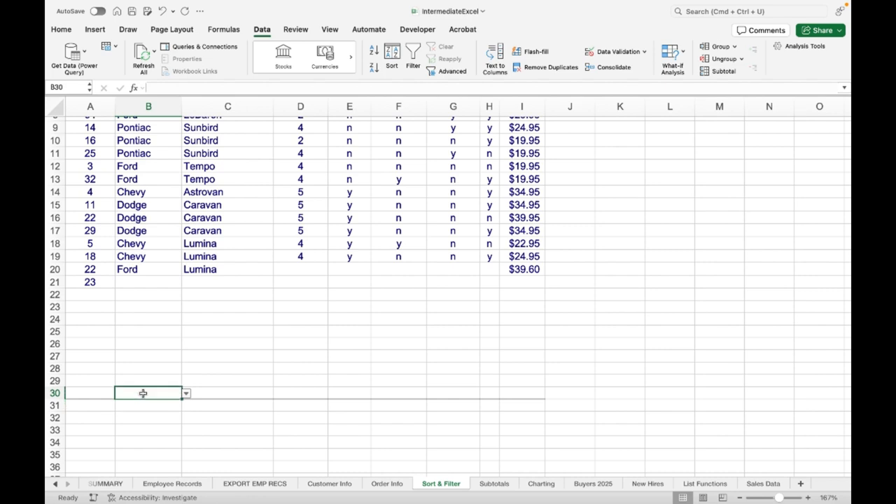
click(149, 368)
click(150, 300)
click(145, 357)
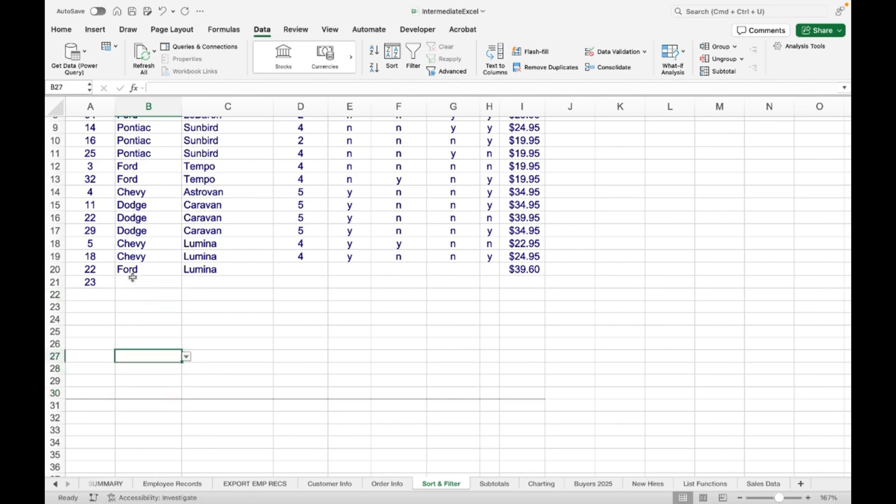
Try to choose Oldsmobile from the drop-down list in MAKE cell B21.
click(132, 281)
click(186, 284)
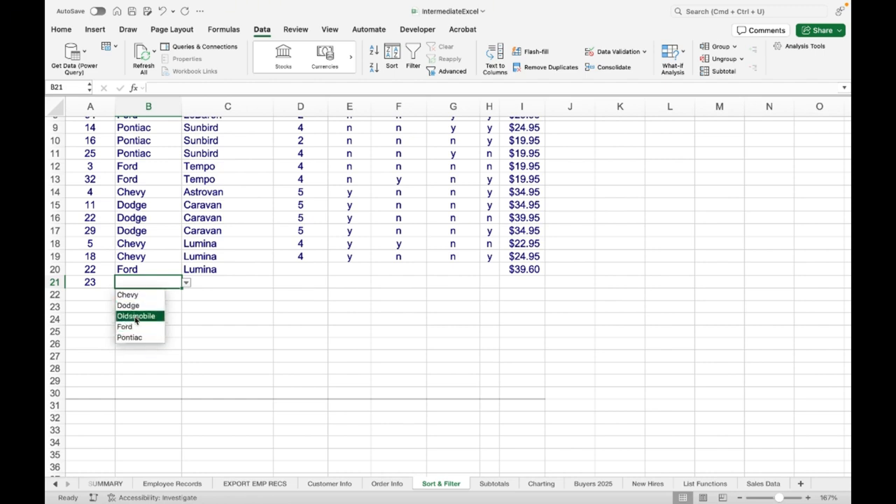
click(136, 317)
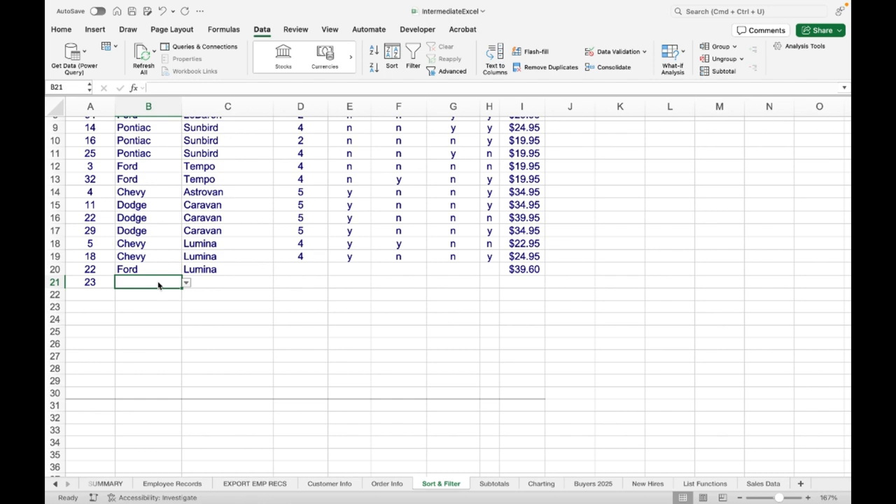
Test the validation by trying to enter the unlisted make Fort in MAKE cell B21, and return to editing the entry.
text(F)
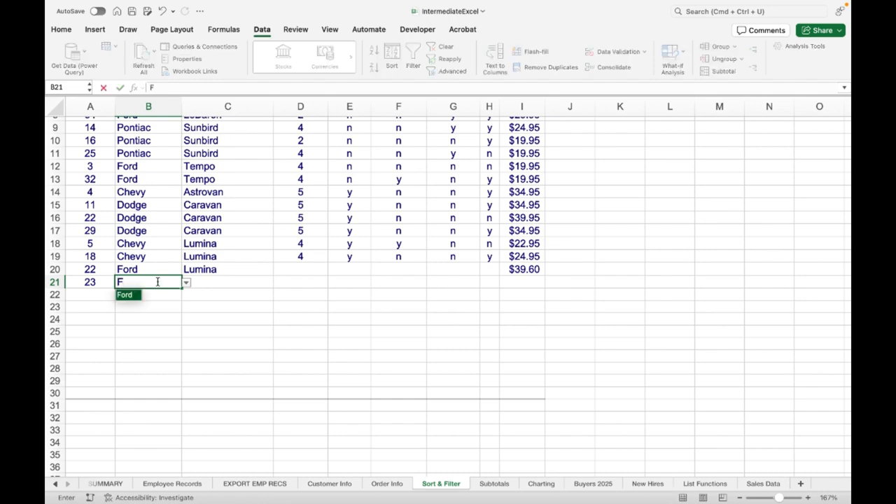
text(ort)
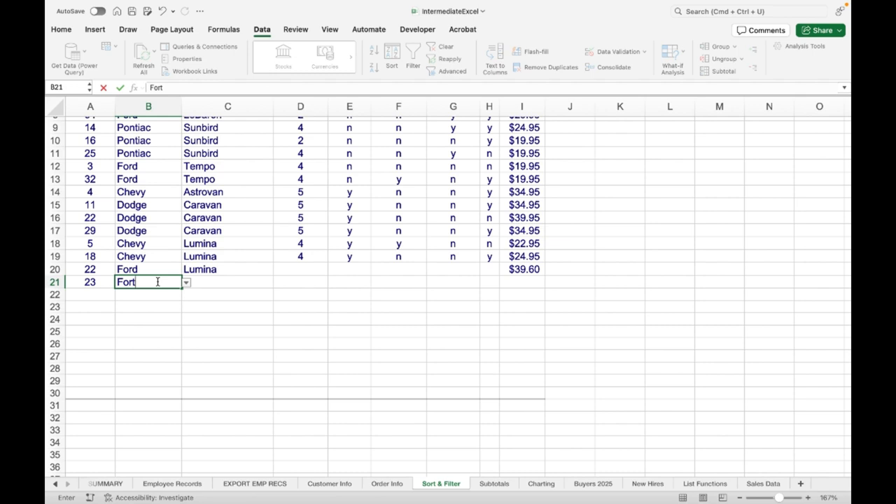
key(Return)
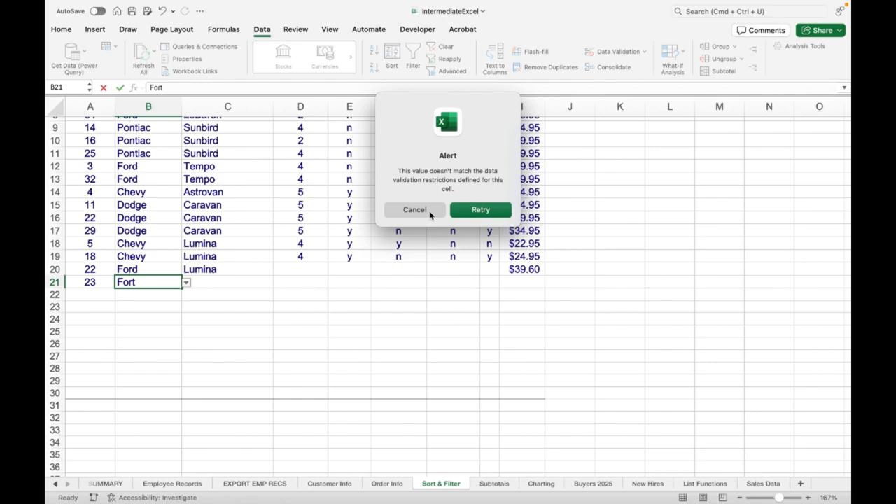
click(474, 212)
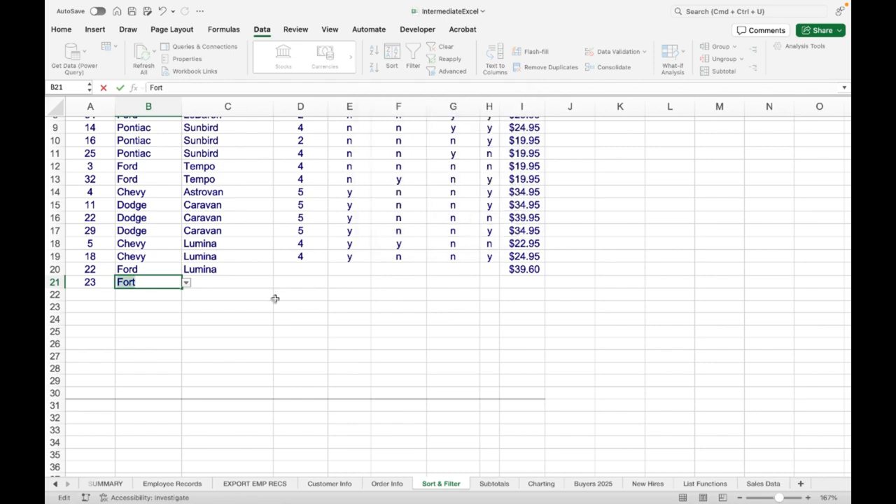
Correct the entry in MAKE cell B21 to Ford, and choose Dodge from the cell's drop-down list instead.
text(Ford)
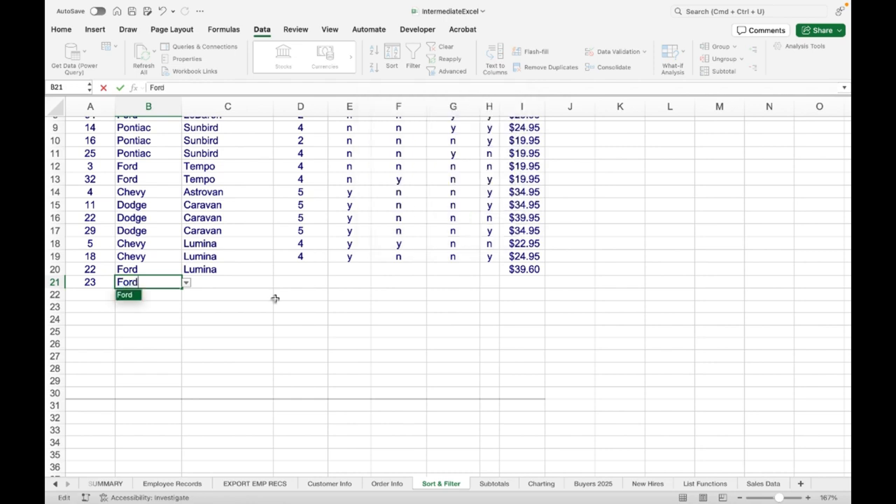
click(187, 283)
click(186, 282)
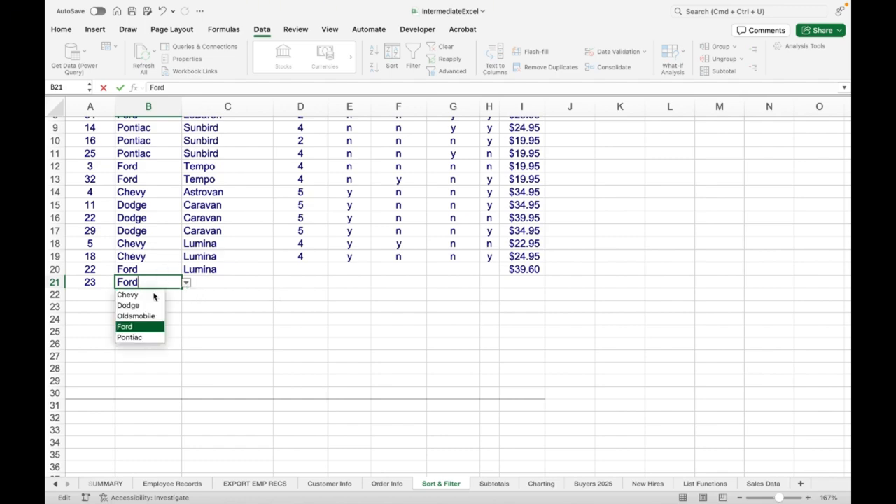
click(140, 305)
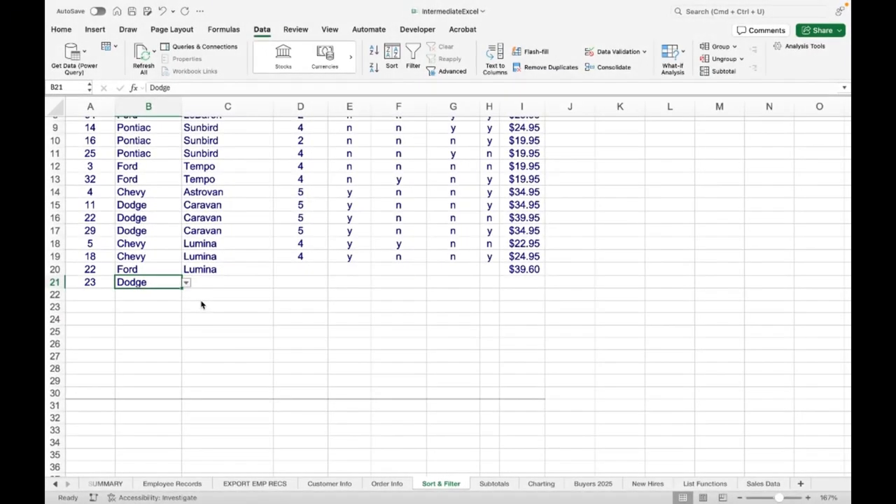
Open the Data Validation settings for MAKE cell B21 and start editing the source list of makes.
click(623, 52)
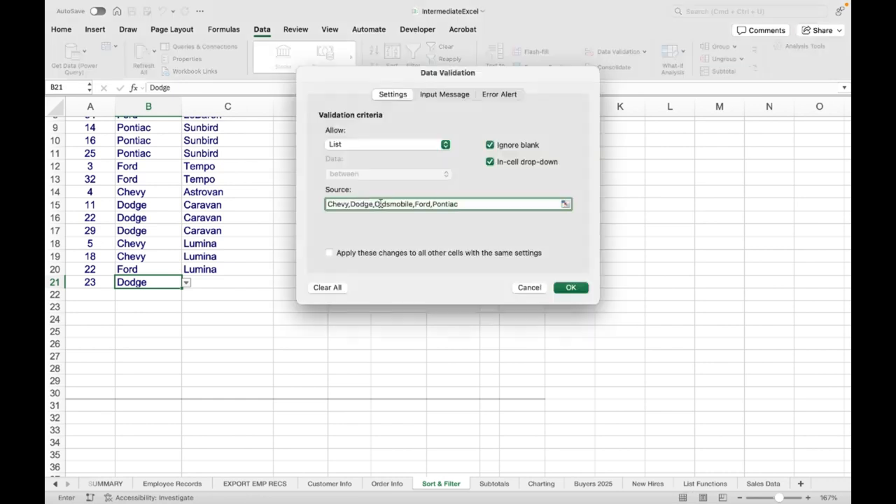
click(414, 204)
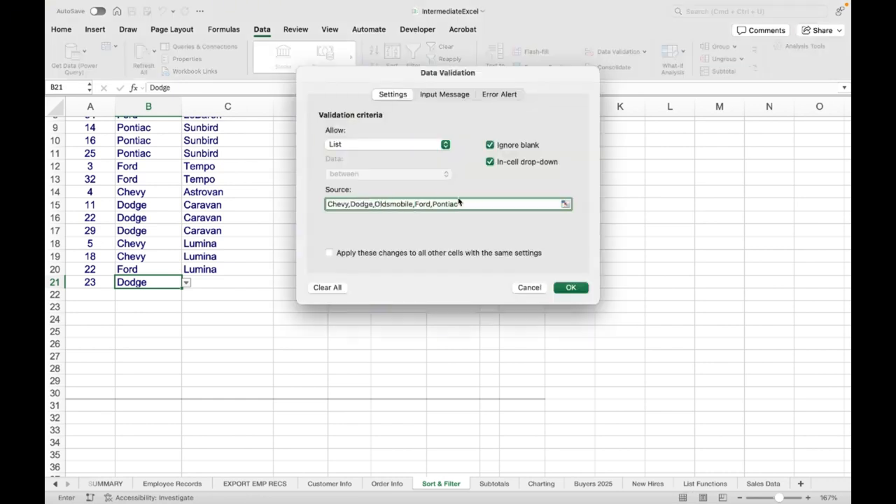